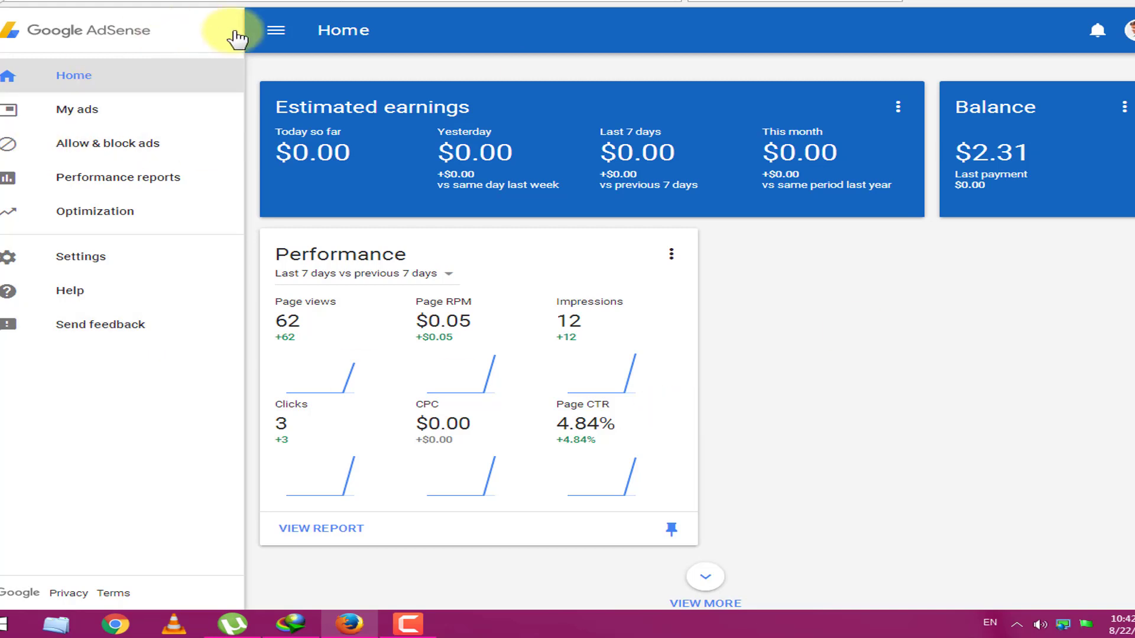
Open the Account information page in the AdSense account settings
{"action": "left_click", "coordinate": [273, 29]}
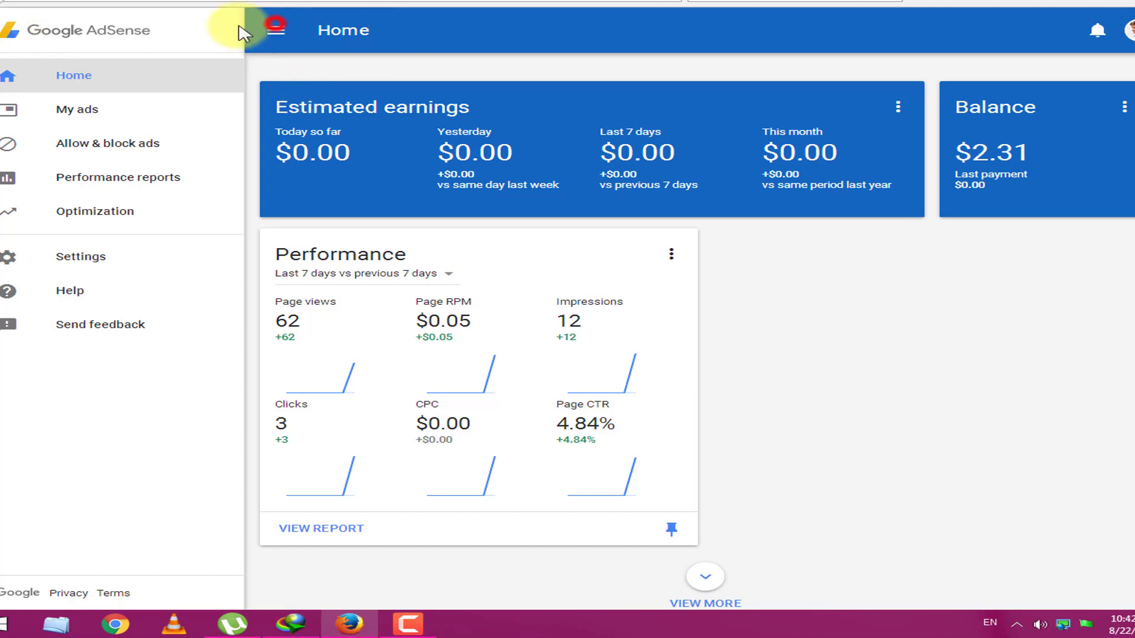
{"action": "left_click", "coordinate": [6, 28]}
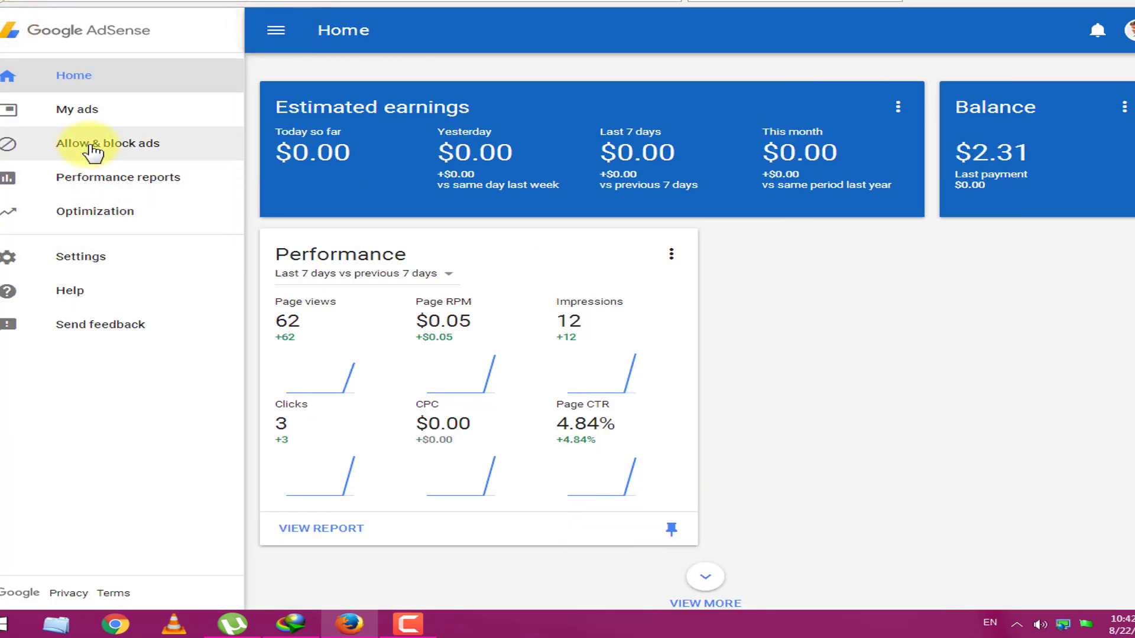
{"action": "left_click", "coordinate": [114, 258]}
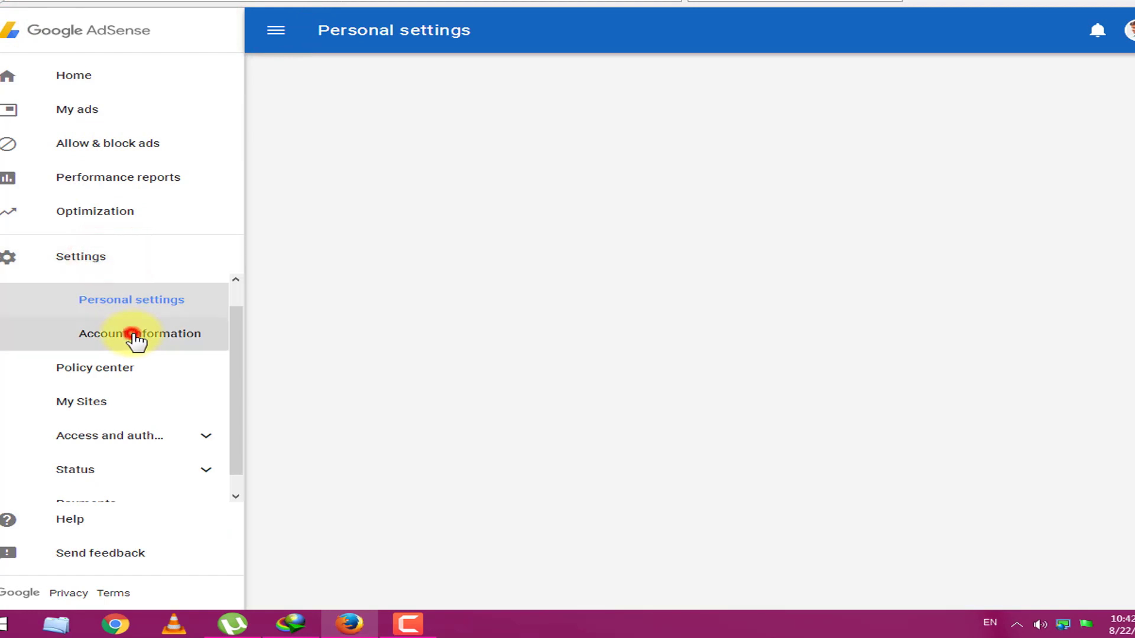
{"action": "left_click", "coordinate": [131, 332]}
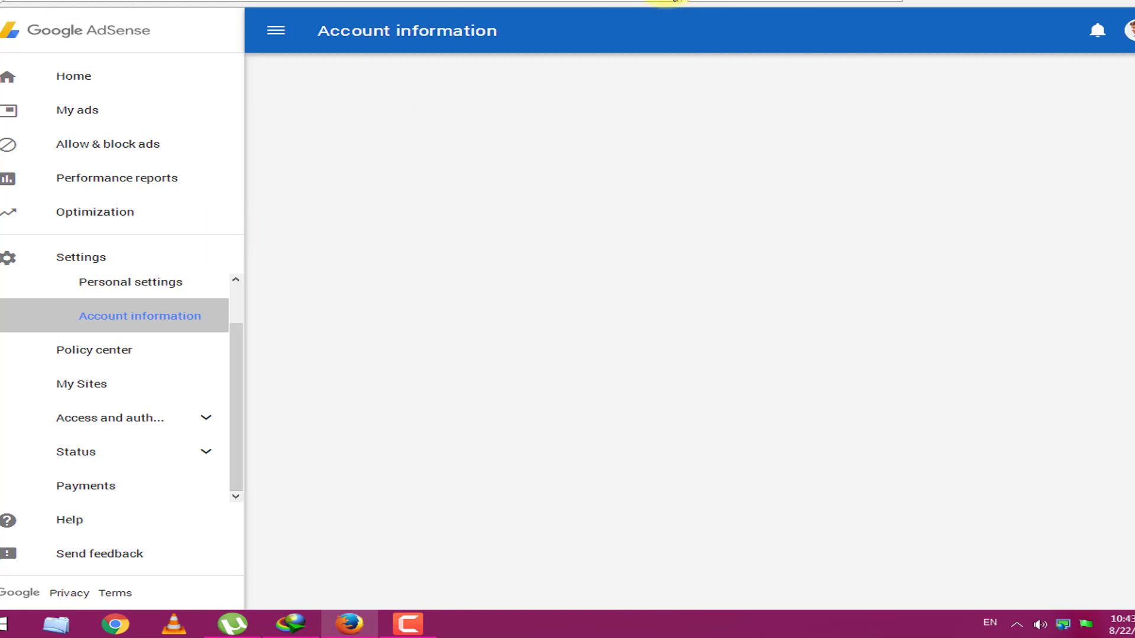
{"action": "left_click", "coordinate": [665, 2]}
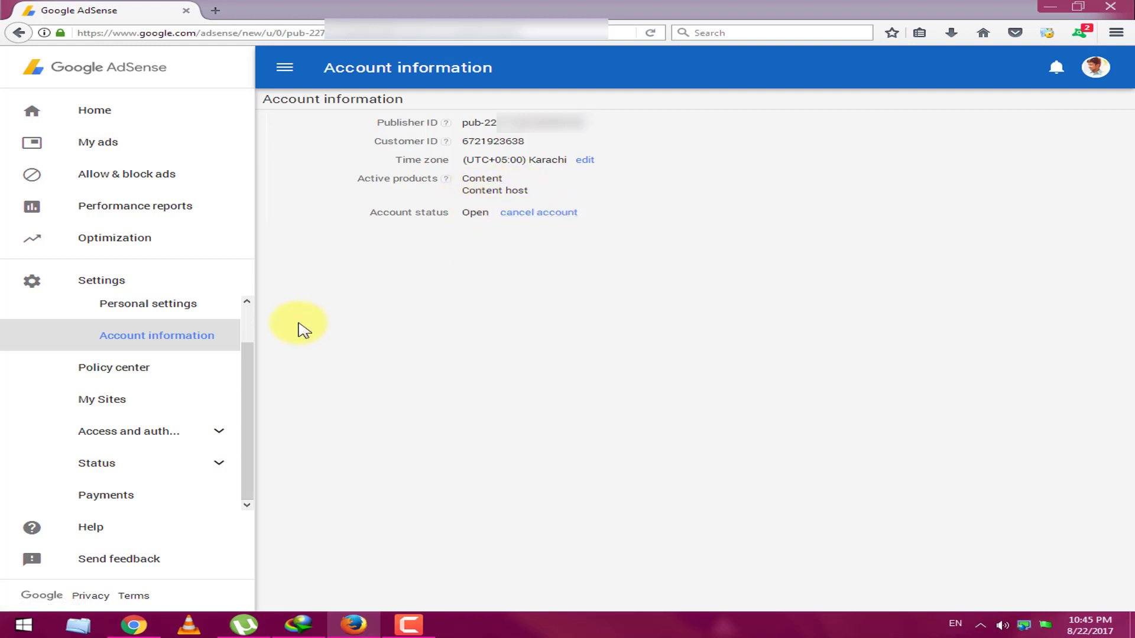
Search the web for "cancel admob account" in a new browser tab
{"action": "left_click", "coordinate": [216, 10]}
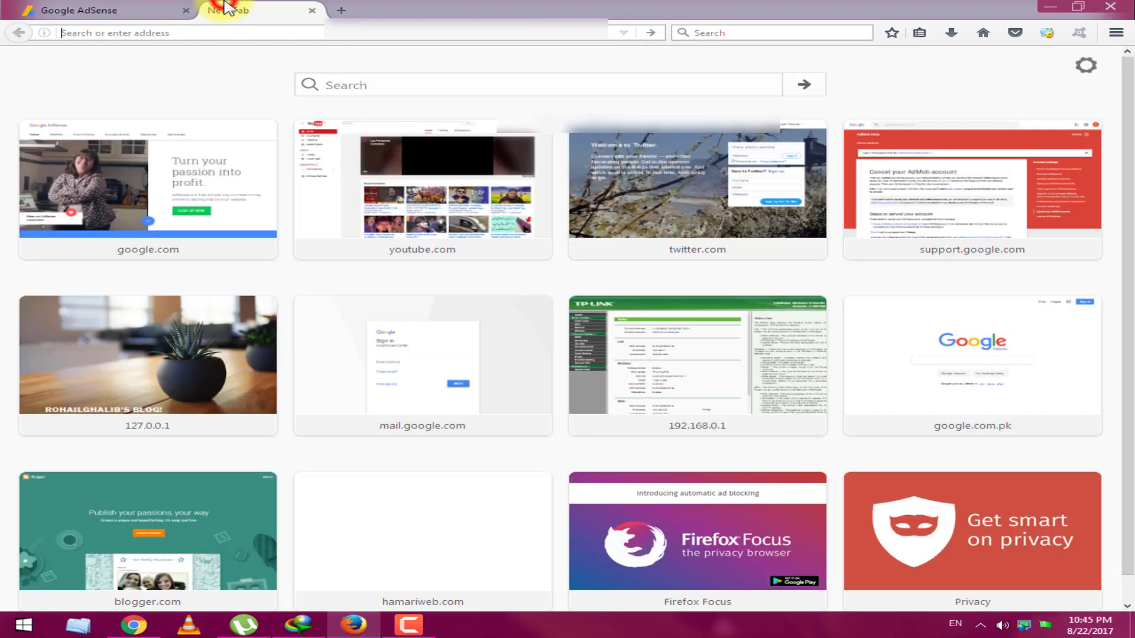
{"action": "left_click", "coordinate": [197, 33]}
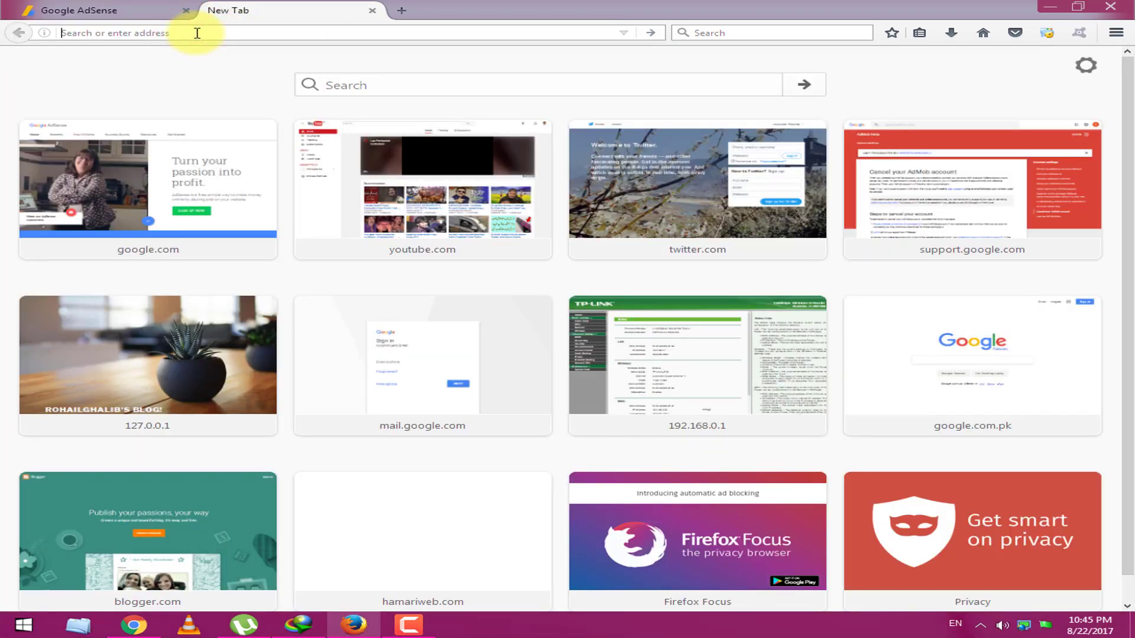
{"action": "type", "text": "ca"}
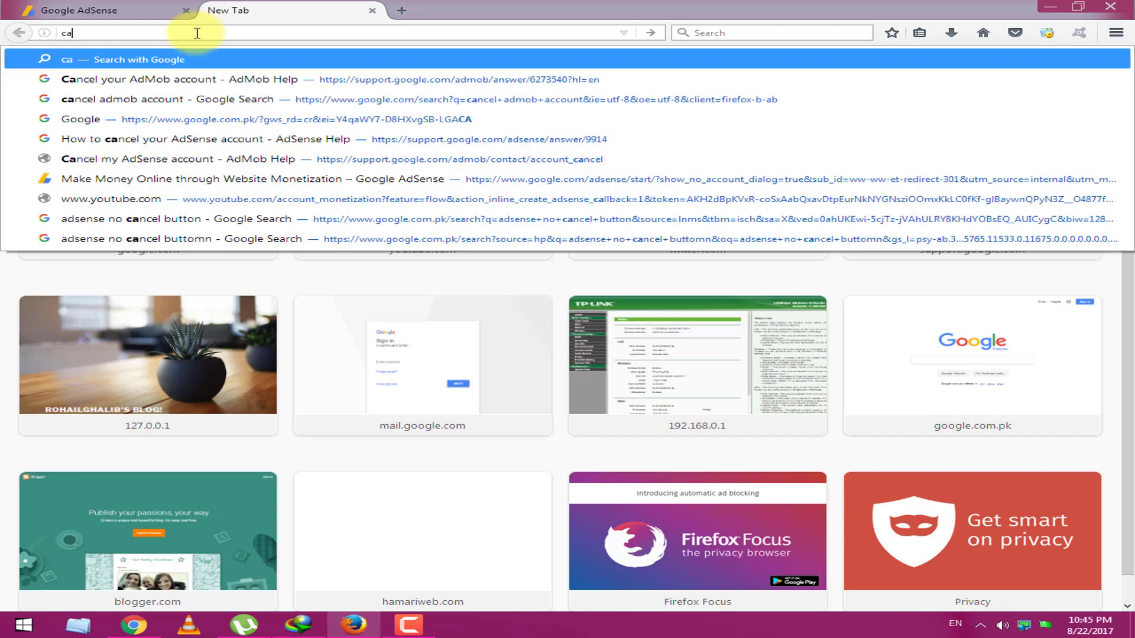
{"action": "type", "text": "nce"}
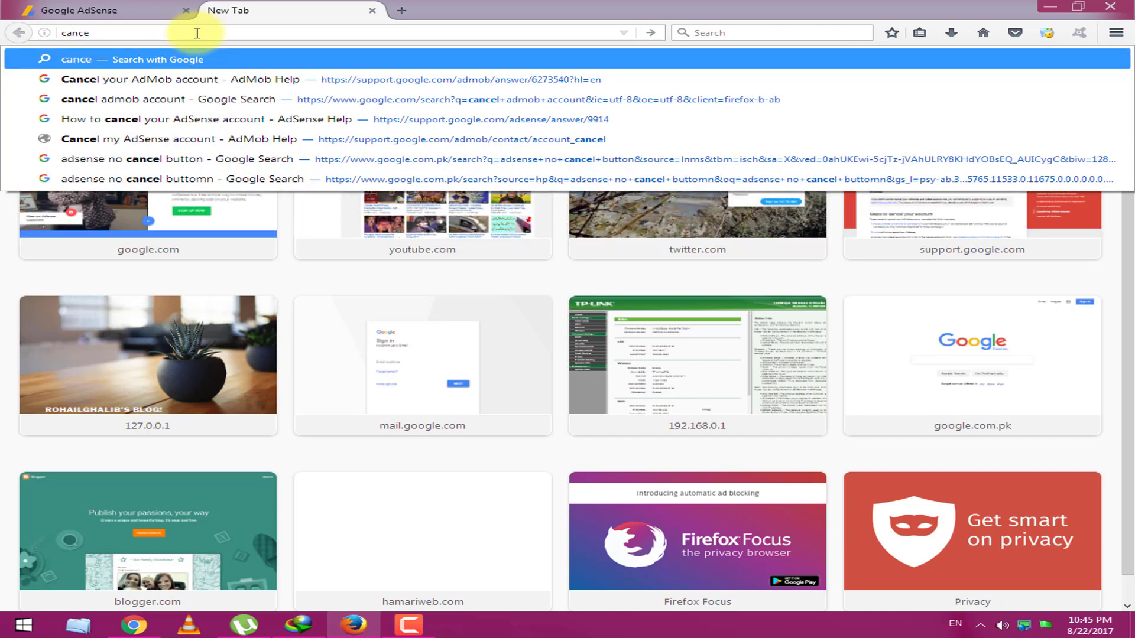
{"action": "type", "text": "l ad"}
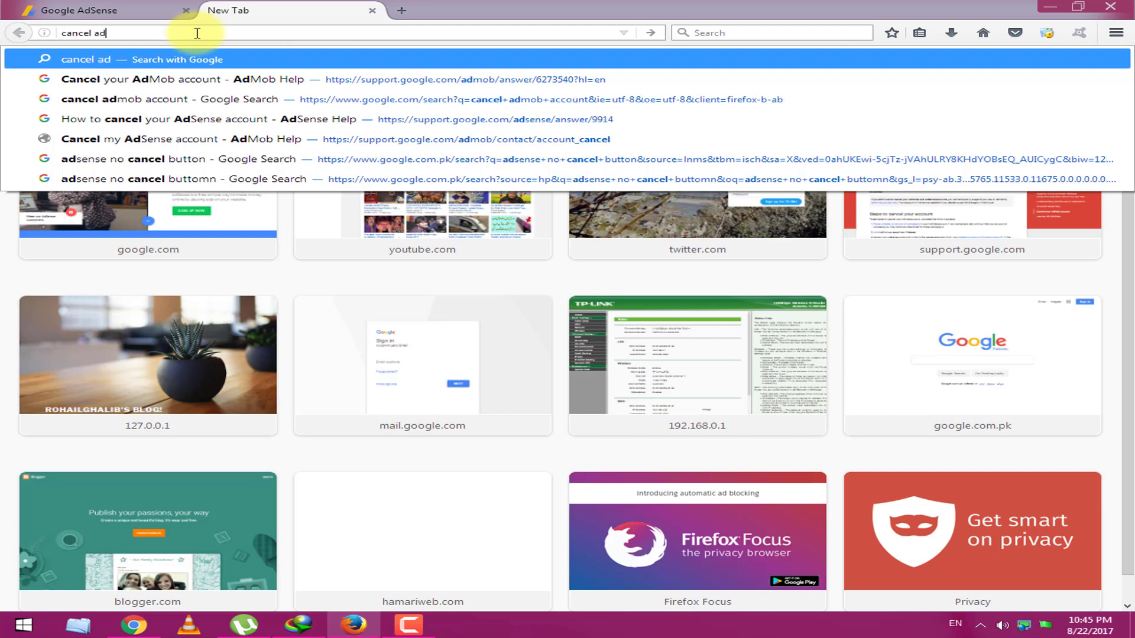
{"action": "type", "text": "mob a"}
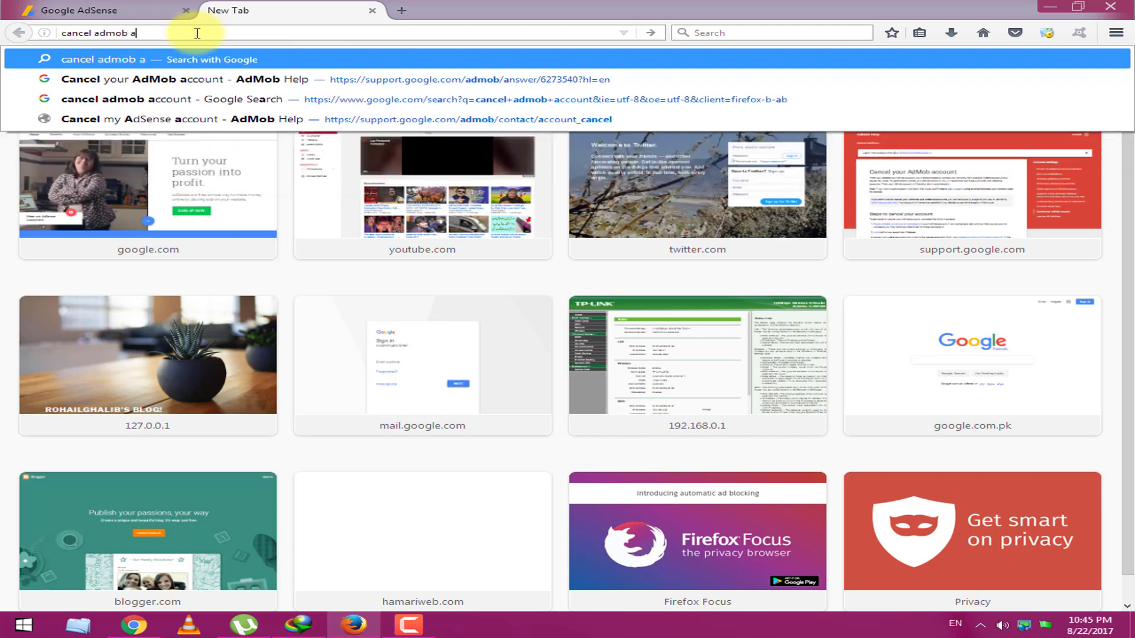
{"action": "type", "text": "ccount"}
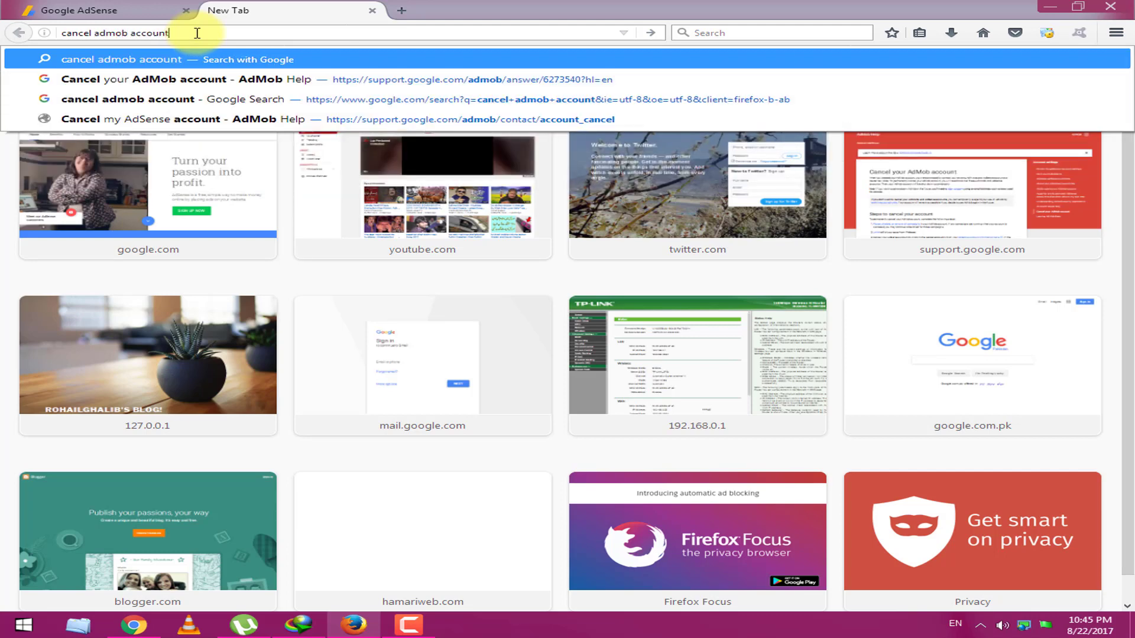
{"action": "key", "text": "Return"}
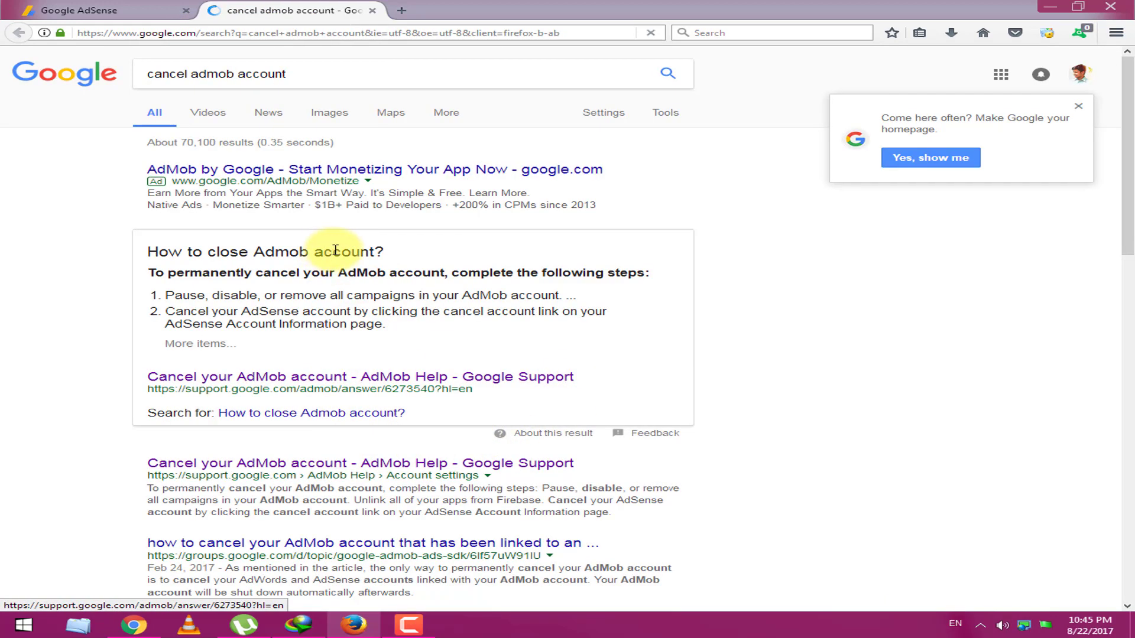
Open the "Cancel your AdMob account" AdMob Help article from the search results
{"action": "scroll", "coordinate": [431, 256], "scroll_direction": "down", "scroll_amount": 4}
{"action": "scroll", "coordinate": [329, 245], "scroll_direction": "up", "scroll_amount": 1}
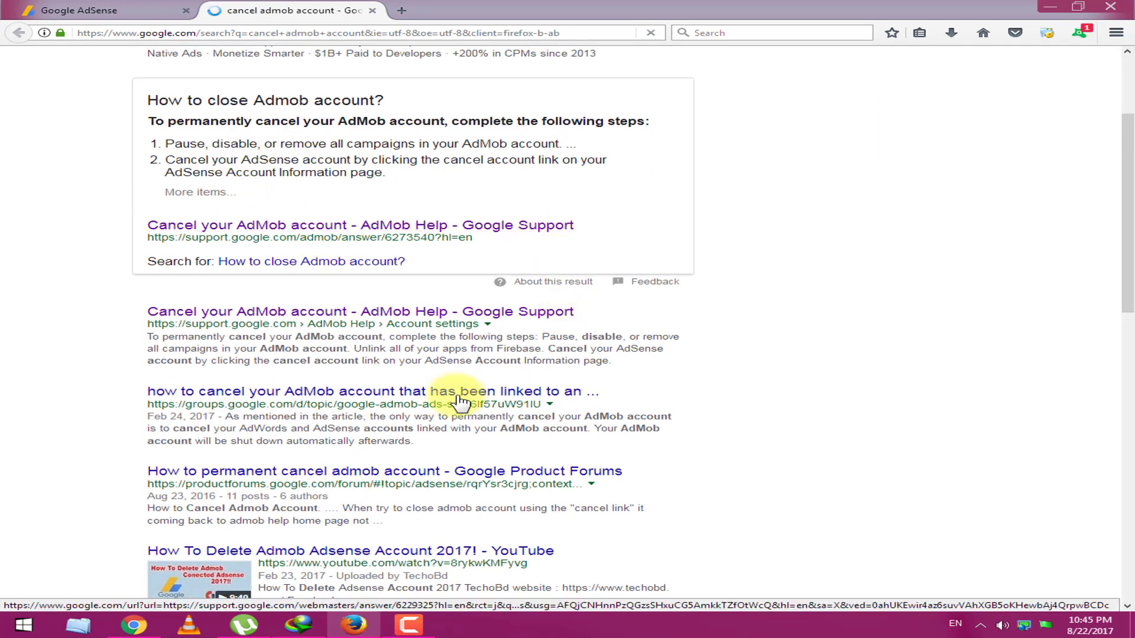
{"action": "scroll", "coordinate": [195, 331], "scroll_direction": "up", "scroll_amount": 1}
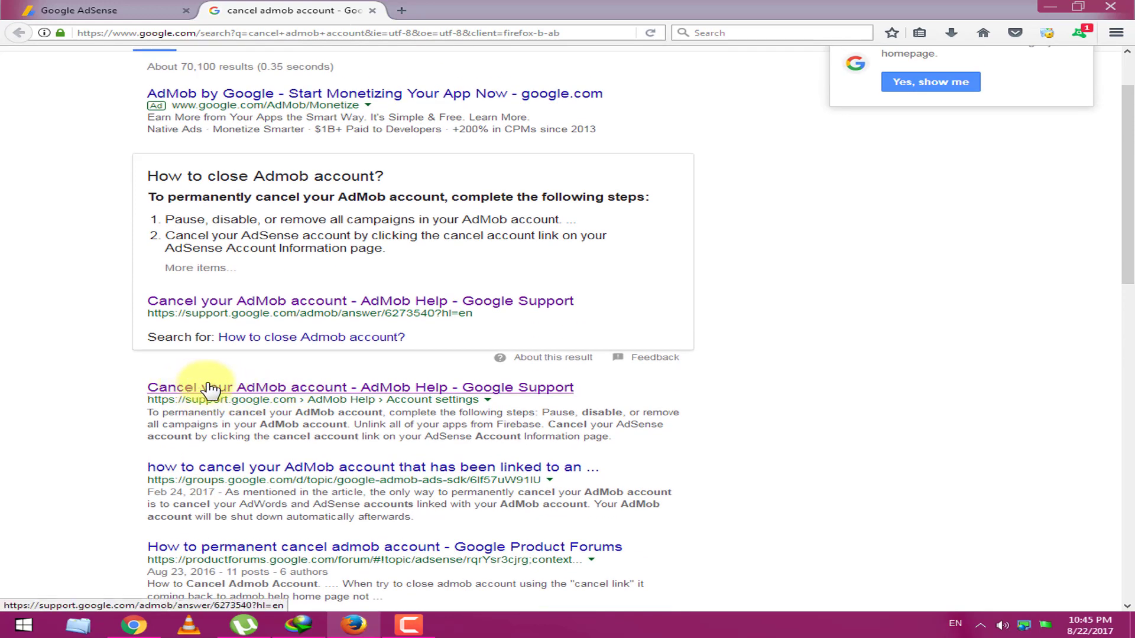
{"action": "left_click", "coordinate": [277, 393]}
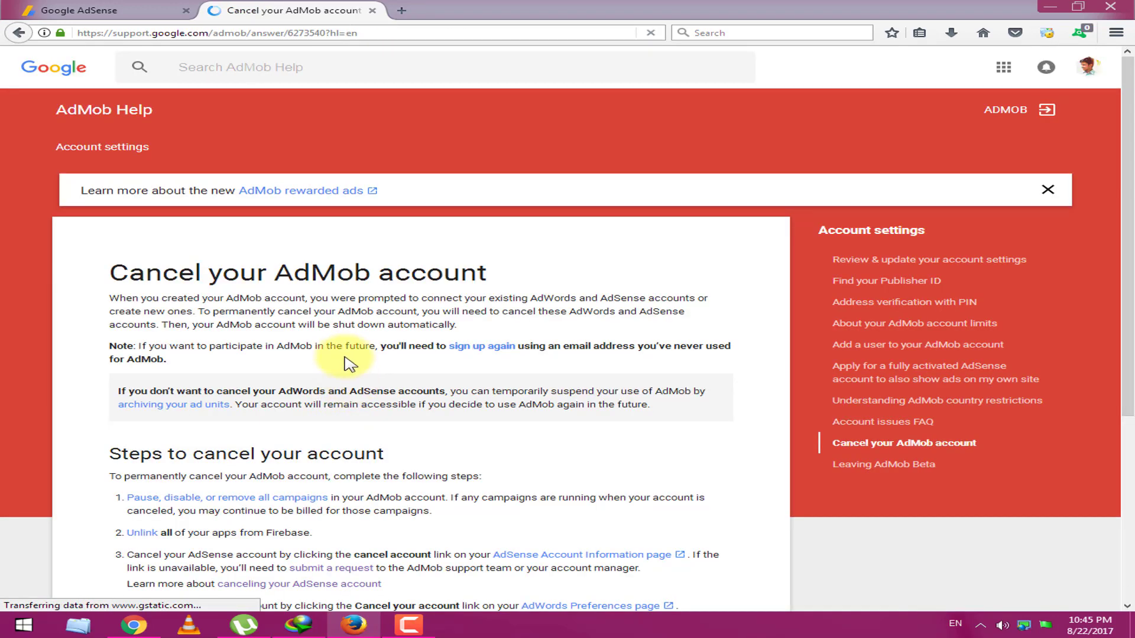
Read the steps to cancel the account, highlight the AdSense cancellation instruction, and open the linked support request form
{"action": "scroll", "coordinate": [346, 359], "scroll_direction": "down", "scroll_amount": 2}
{"action": "scroll", "coordinate": [375, 207], "scroll_direction": "down", "scroll_amount": 6}
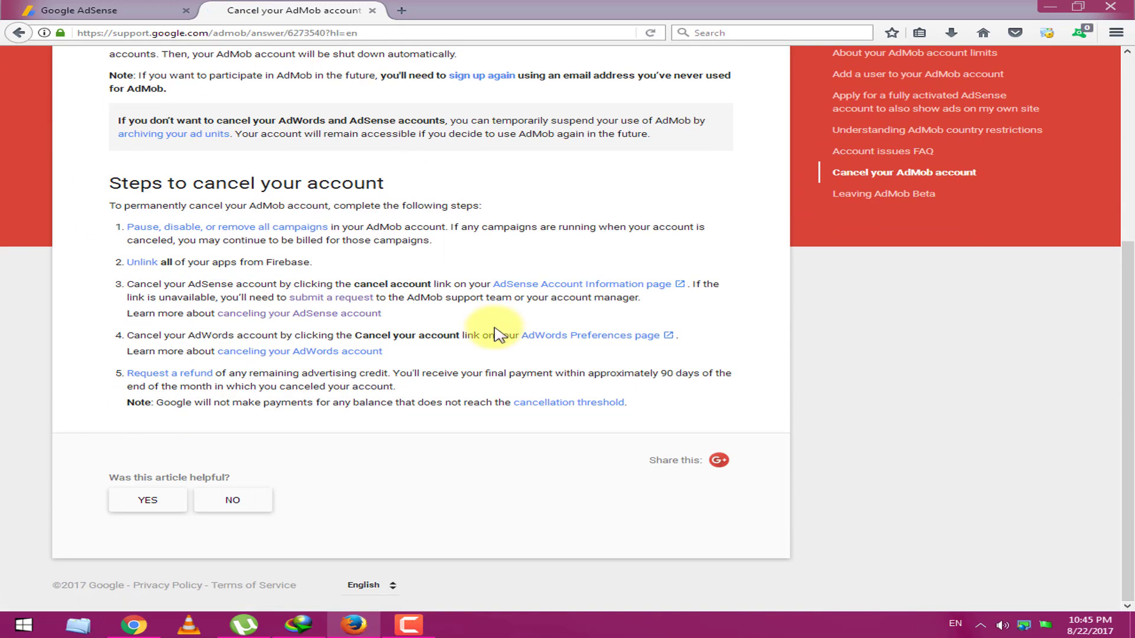
{"action": "scroll", "coordinate": [308, 379], "scroll_direction": "up", "scroll_amount": 4}
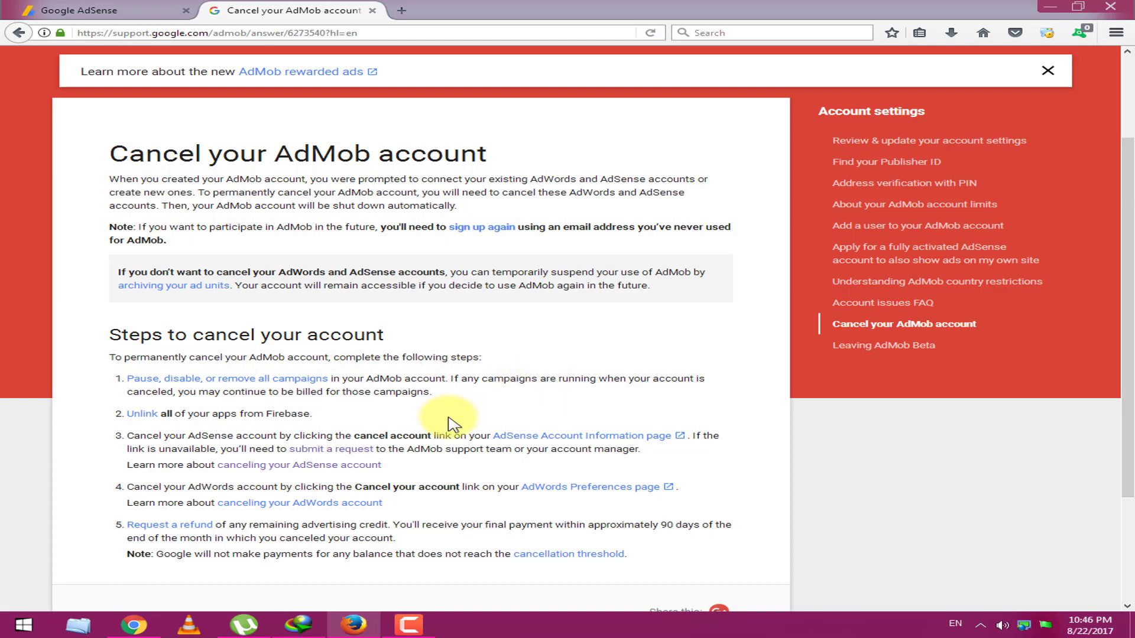
{"action": "scroll", "coordinate": [443, 428], "scroll_direction": "down", "scroll_amount": 2}
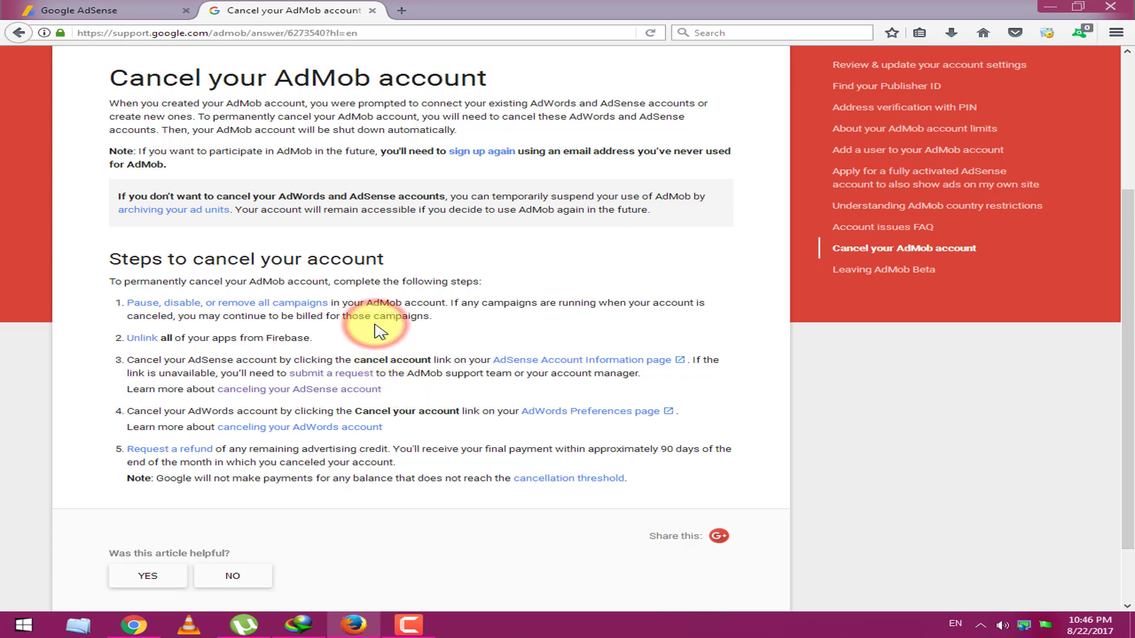
{"action": "left_click_drag", "start_coordinate": [111, 361], "coordinate": [454, 362]}
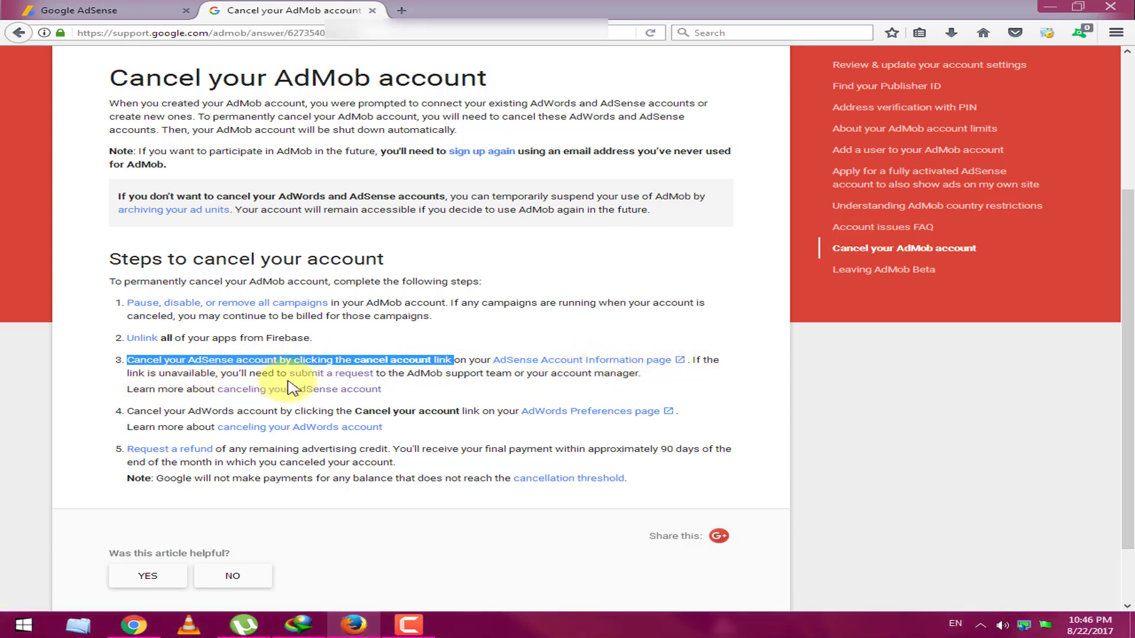
{"action": "left_click", "coordinate": [416, 376]}
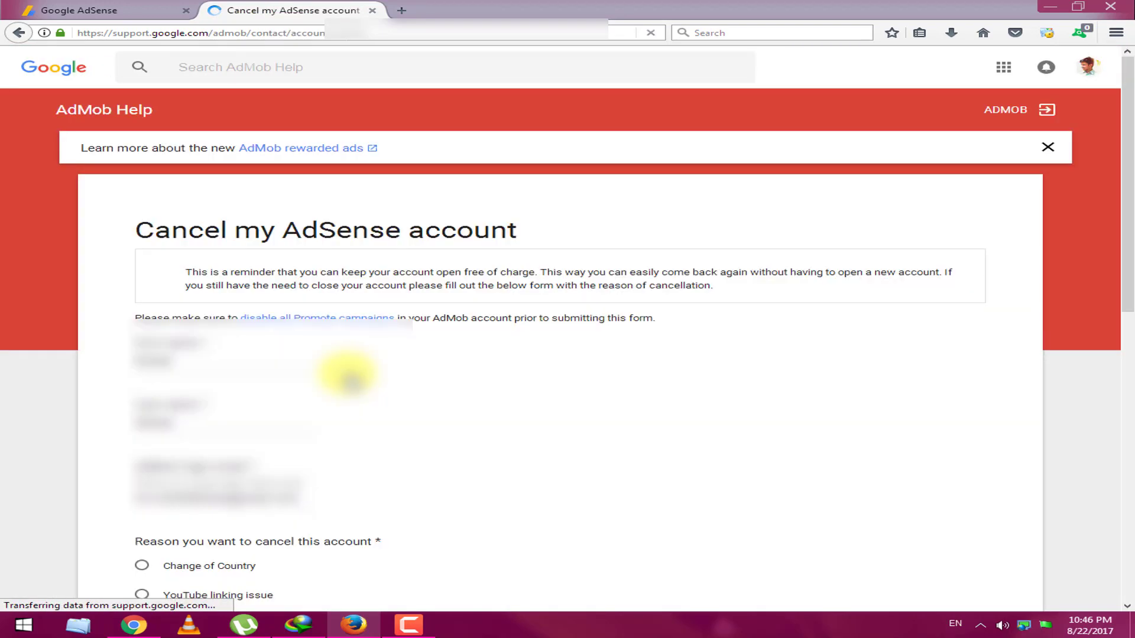
Check the prefilled name fields and choose "I opened my account by mistake/I don't have an app" as the cancellation reason
{"action": "scroll", "coordinate": [142, 340], "scroll_direction": "down", "scroll_amount": 3}
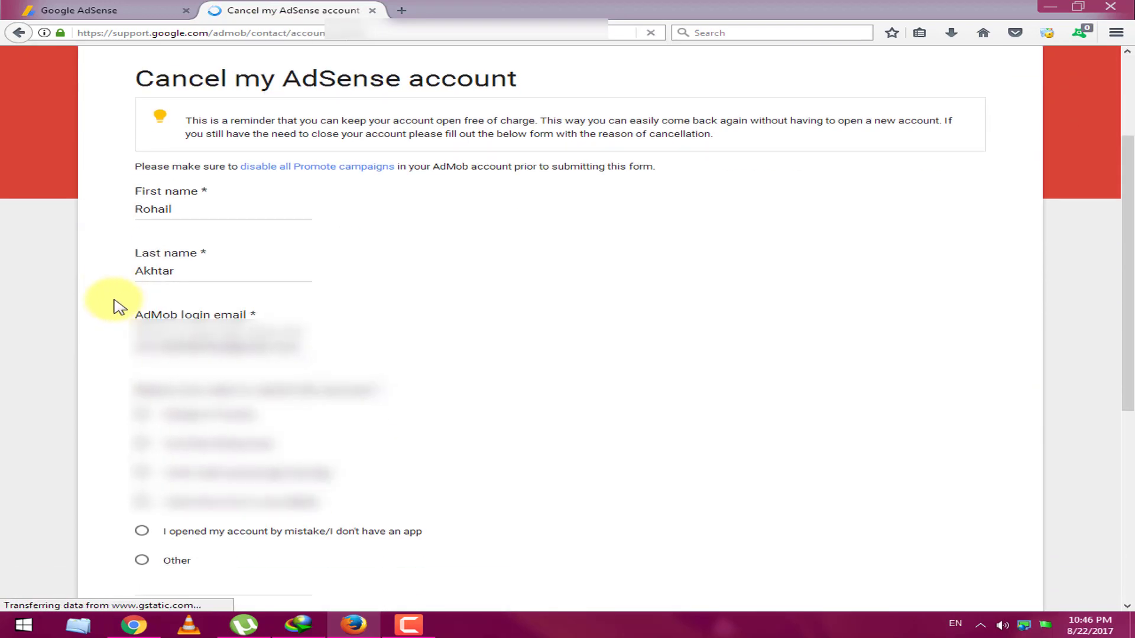
{"action": "left_click", "coordinate": [227, 208]}
{"action": "scroll", "coordinate": [230, 272], "scroll_direction": "down", "scroll_amount": 2}
{"action": "left_click", "coordinate": [190, 196]}
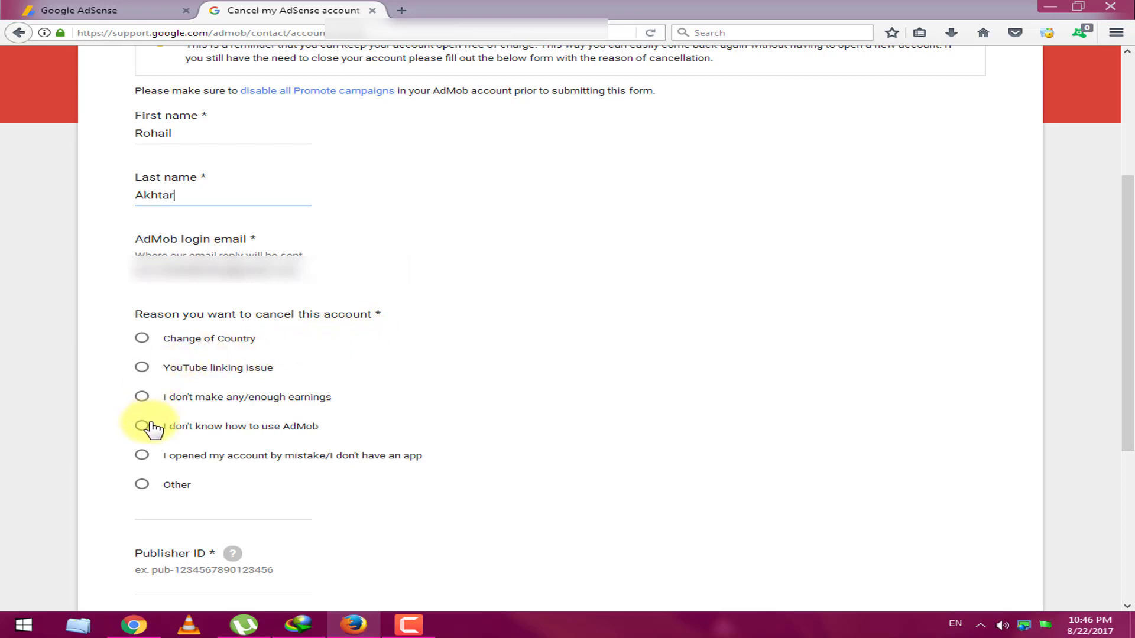
{"action": "left_click", "coordinate": [143, 457]}
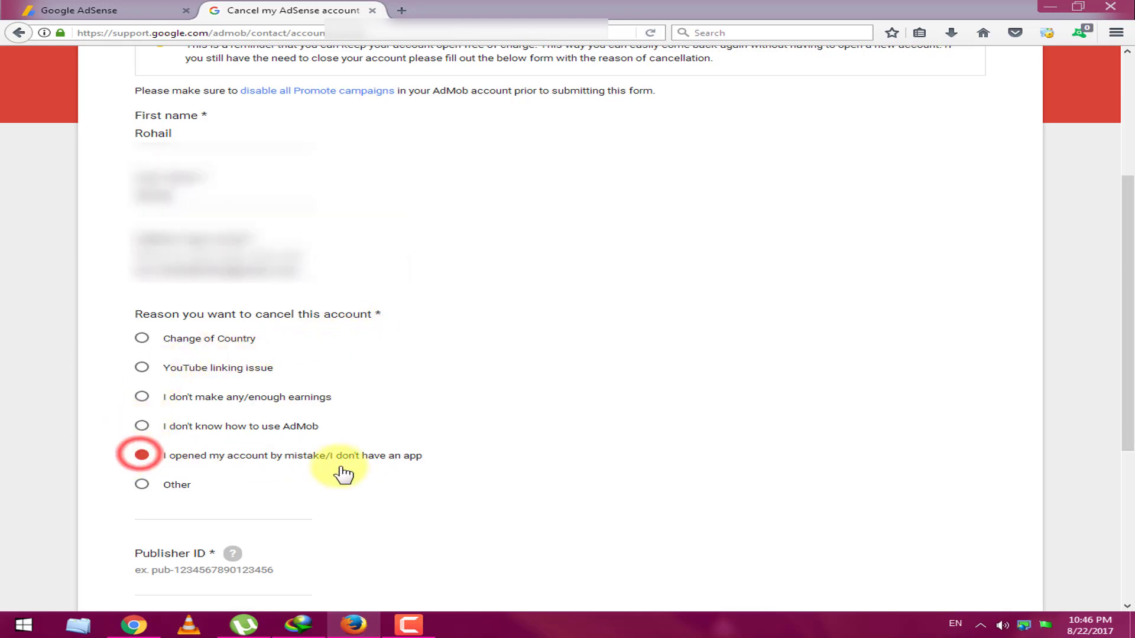
Find the form's required Publisher ID field and copy the publisher ID from the web address of the AdSense account page
{"action": "scroll", "coordinate": [336, 464], "scroll_direction": "down", "scroll_amount": 2}
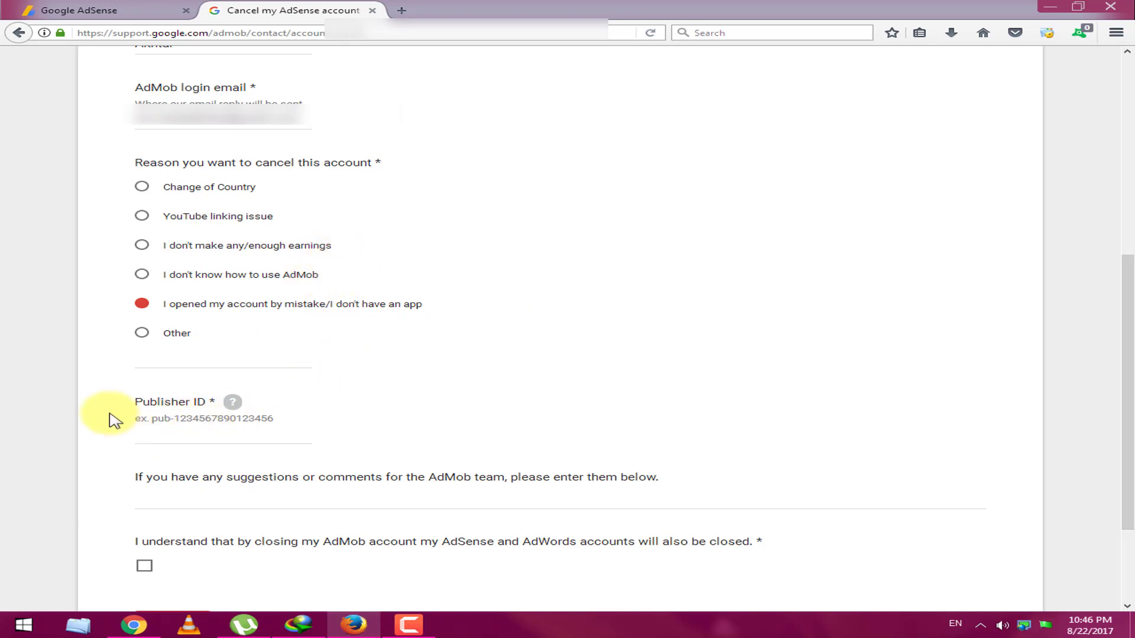
{"action": "left_click", "coordinate": [141, 406]}
{"action": "triple_click", "coordinate": [142, 406]}
{"action": "left_click", "coordinate": [115, 418]}
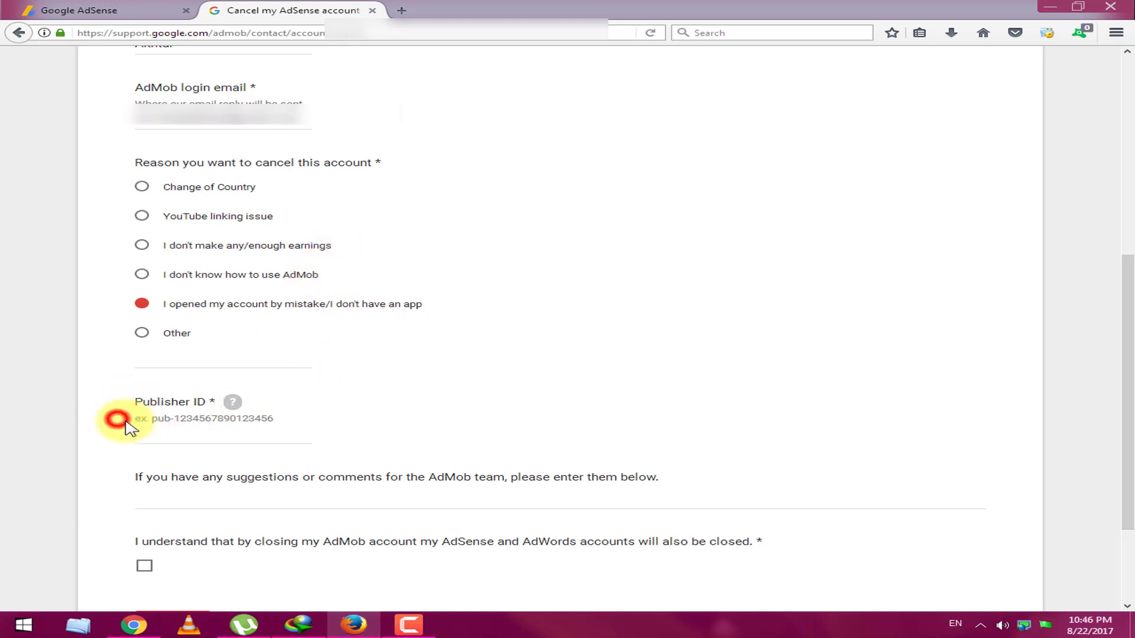
{"action": "left_click_drag", "start_coordinate": [140, 420], "coordinate": [297, 425]}
{"action": "left_click", "coordinate": [98, 9]}
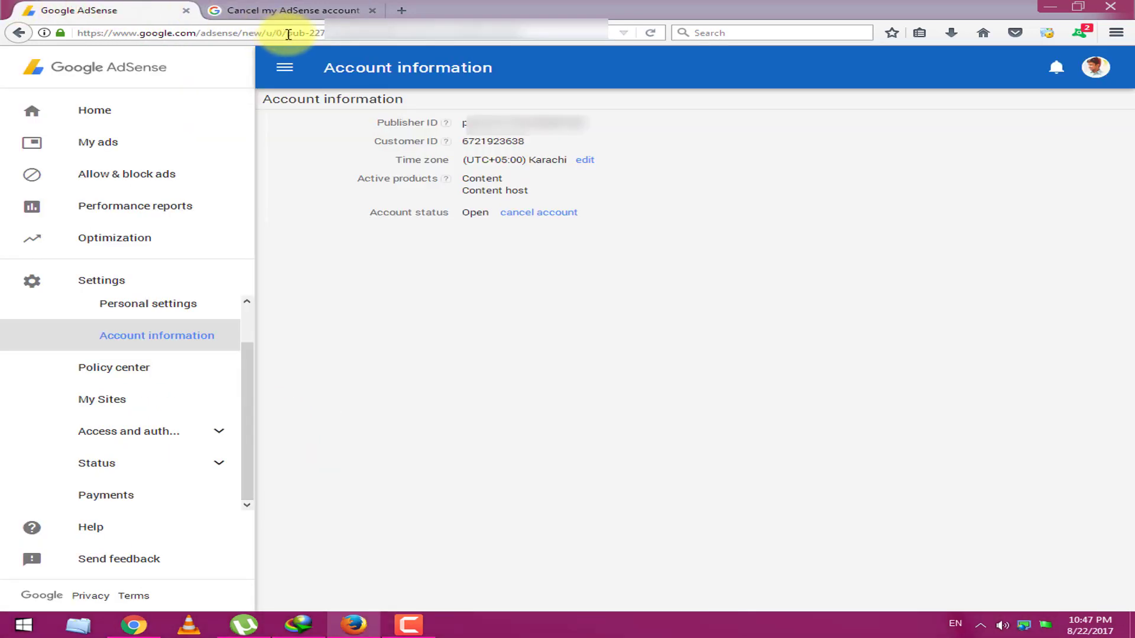
{"action": "left_click_drag", "start_coordinate": [287, 34], "coordinate": [397, 40]}
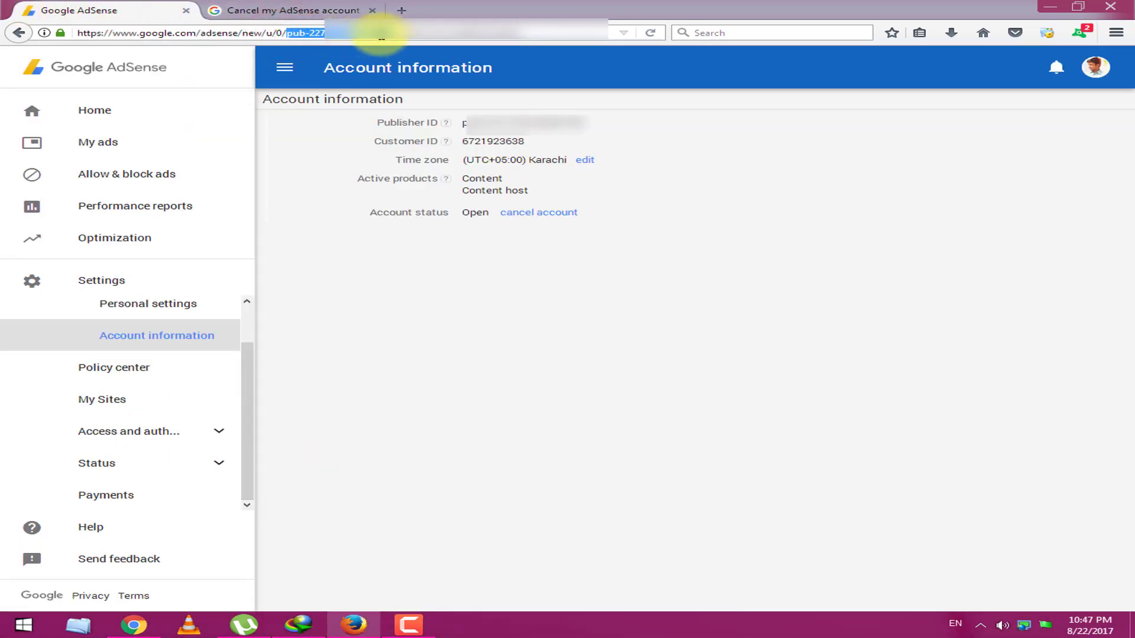
{"action": "right_click", "coordinate": [381, 38]}
{"action": "left_click", "coordinate": [417, 81]}
Paste the copied publisher ID into the Publisher ID field of the AdSense cancellation form
{"action": "left_click", "coordinate": [304, 8]}
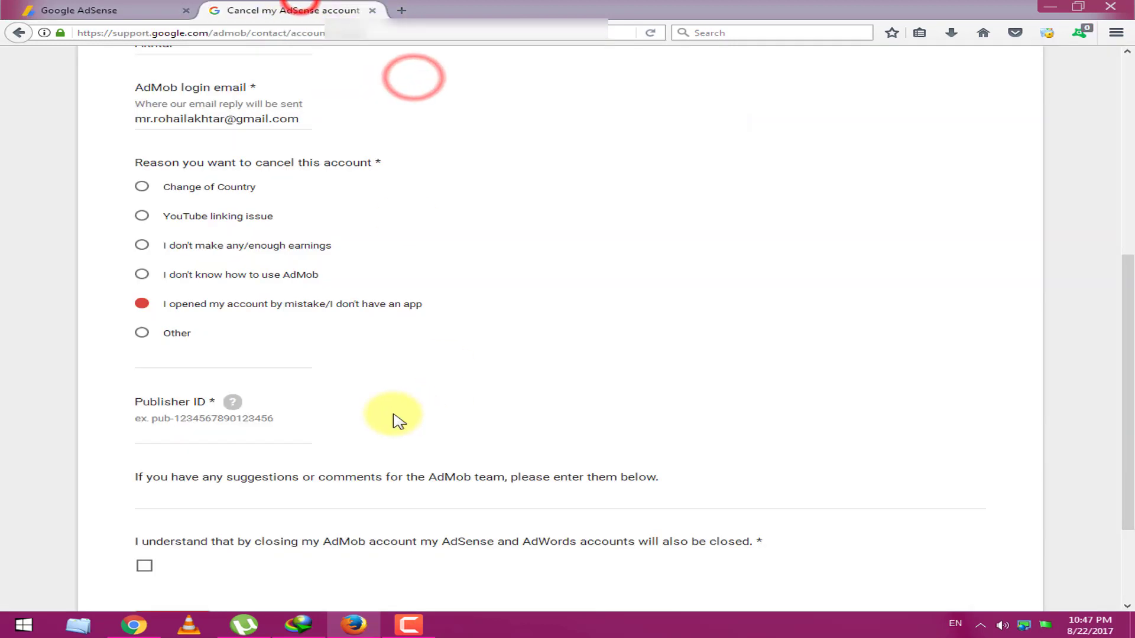
{"action": "scroll", "coordinate": [215, 349], "scroll_direction": "down", "scroll_amount": 3}
{"action": "left_click", "coordinate": [207, 299]}
{"action": "right_click", "coordinate": [235, 300]}
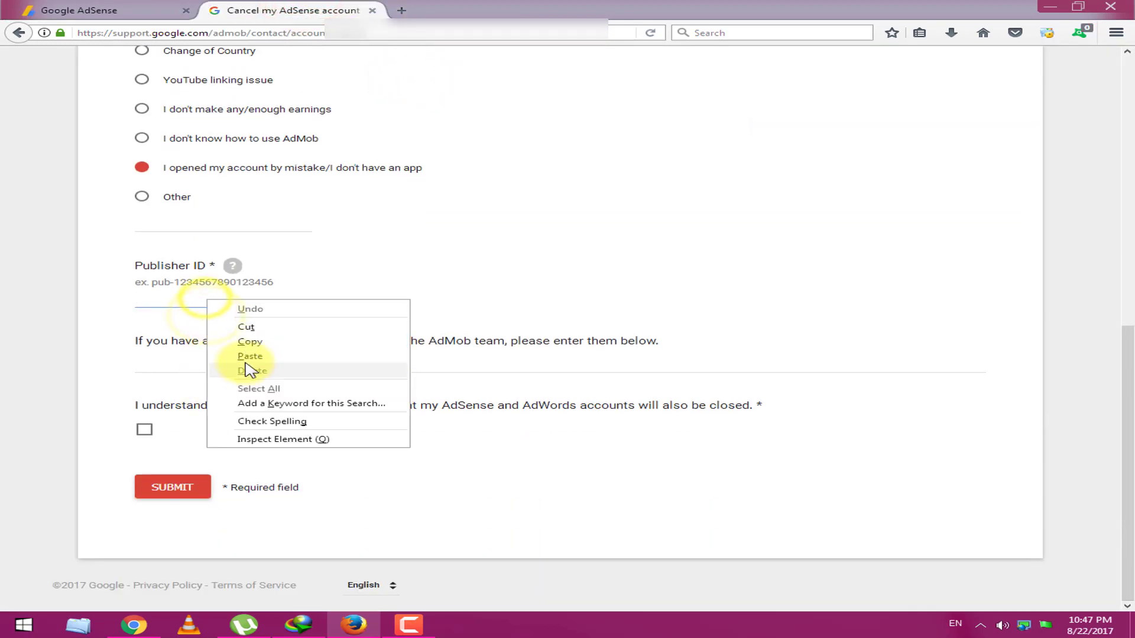
{"action": "left_click", "coordinate": [243, 353]}
Accept that the AdSense and AdWords accounts will also be closed, leave the comments empty, and close the form without submitting it
{"action": "left_click", "coordinate": [187, 359]}
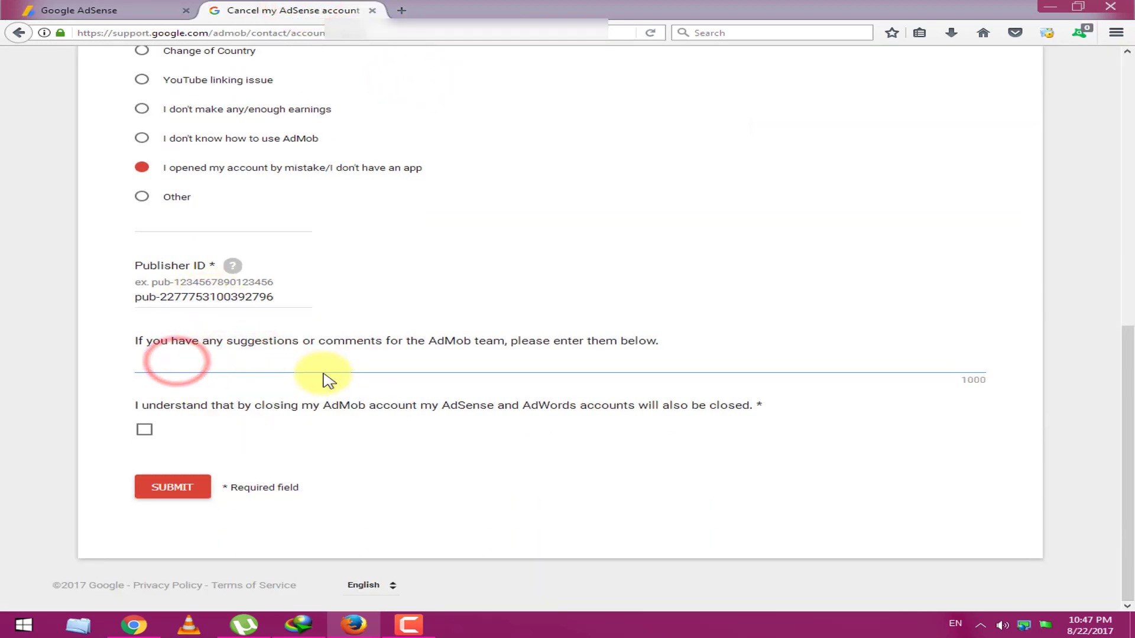
{"action": "left_click", "coordinate": [146, 429]}
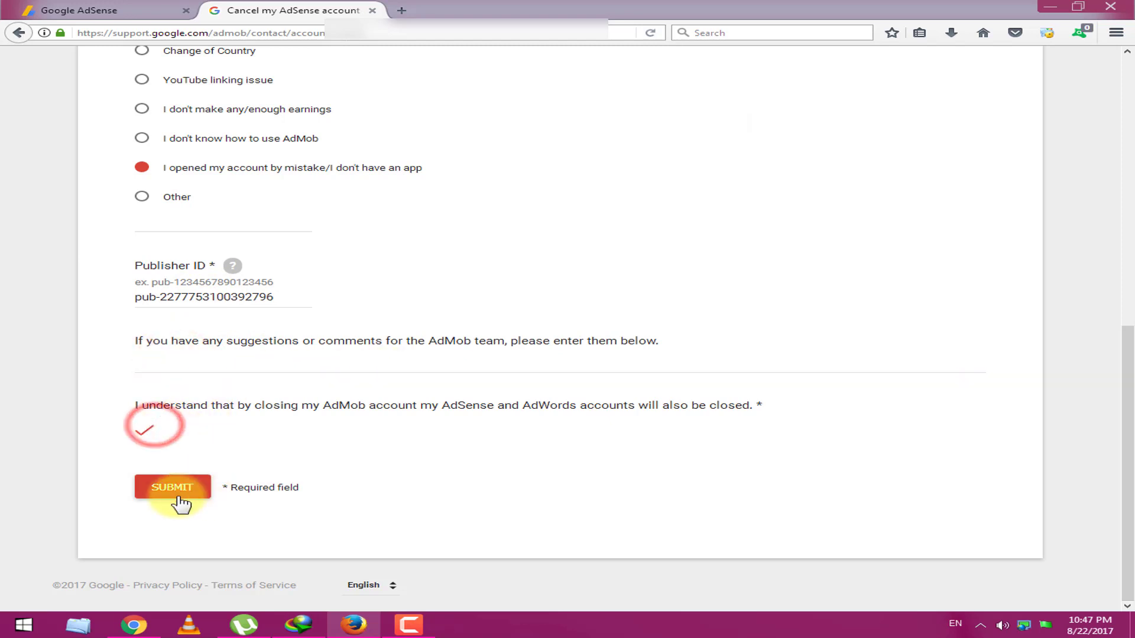
{"action": "left_click", "coordinate": [372, 11]}
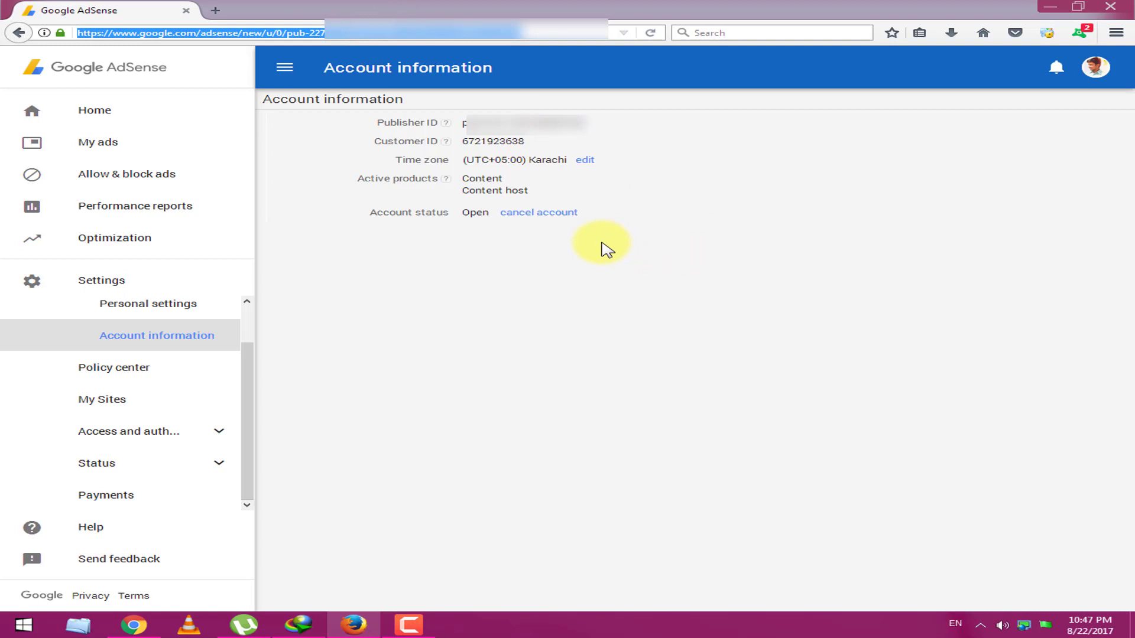
Switch to Chrome and open the payment information of the closed AdSense account
{"action": "left_click", "coordinate": [131, 626]}
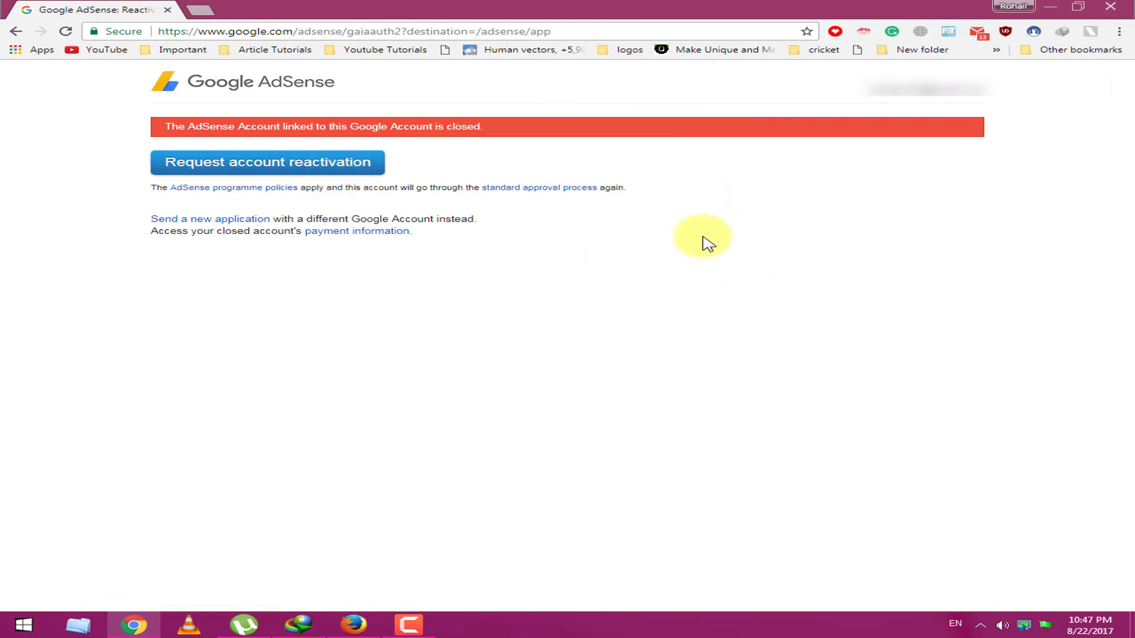
{"action": "left_click", "coordinate": [610, 288]}
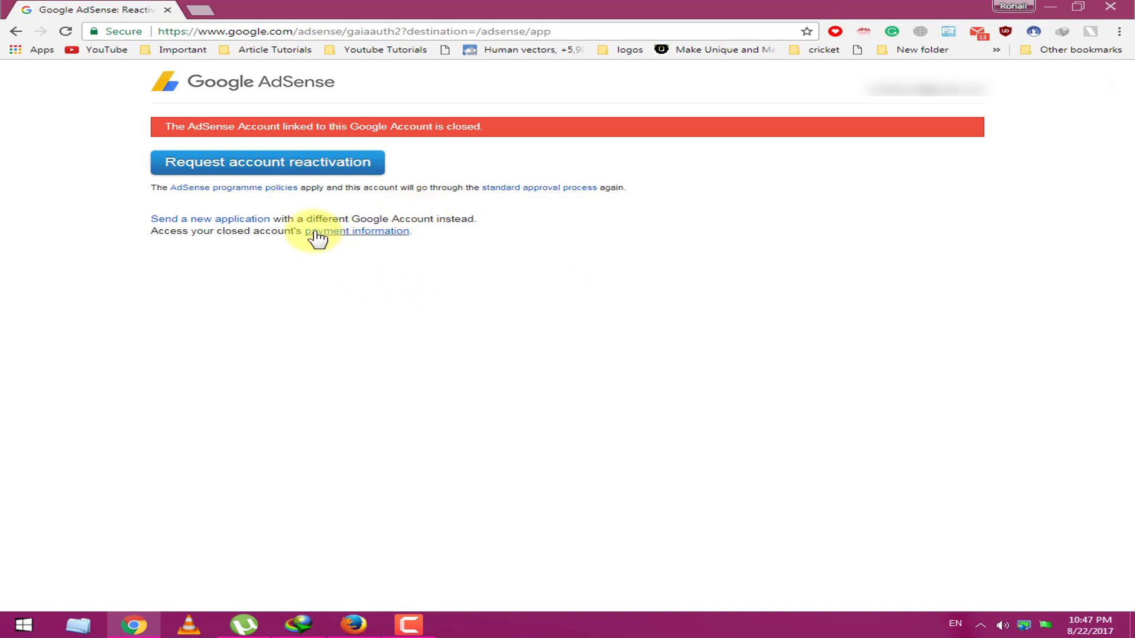
{"action": "left_click", "coordinate": [381, 231]}
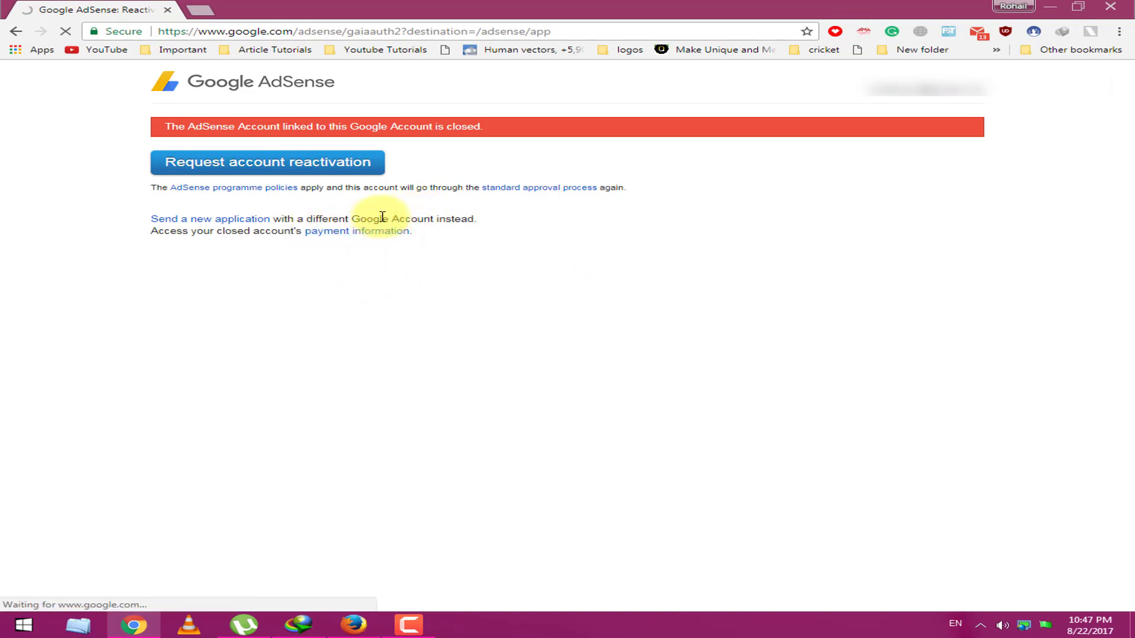